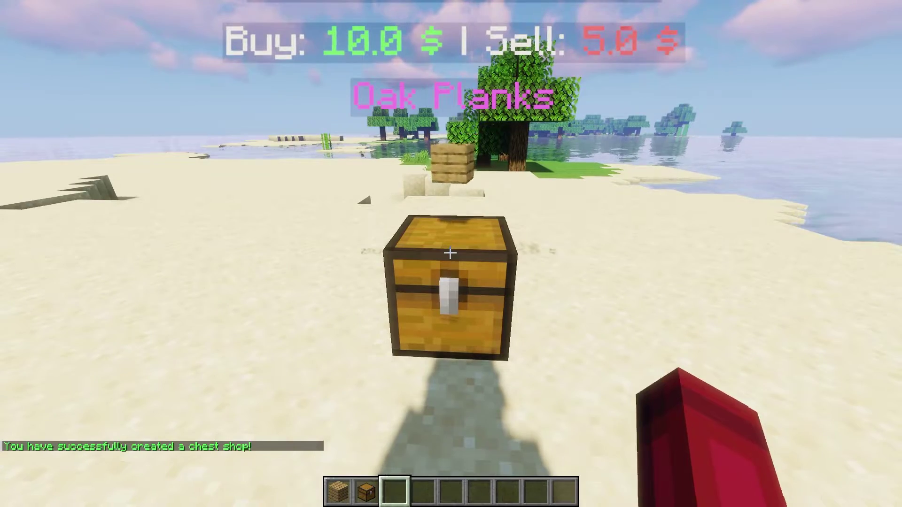
Step: Back up to read the Oak Planks shop hologram (Buy 10, Sell 5) and open its Settings menu
key("s")
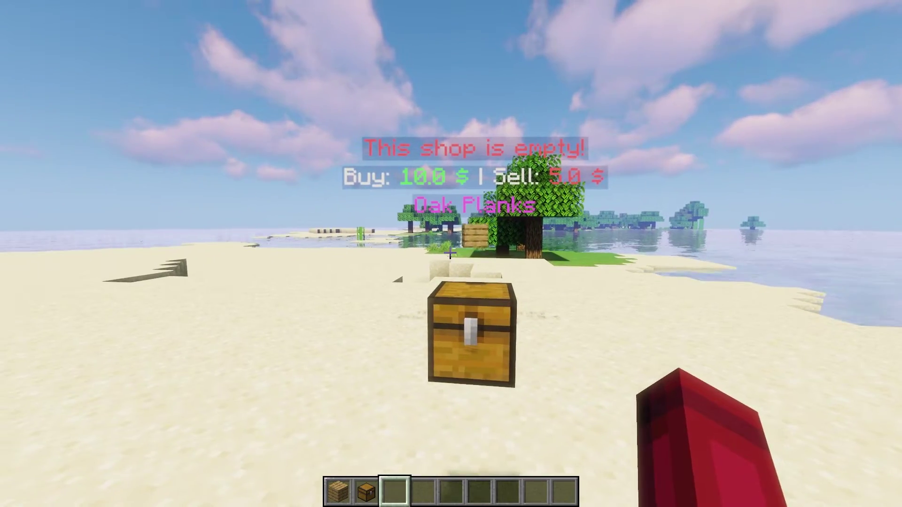
right_click(450, 254)
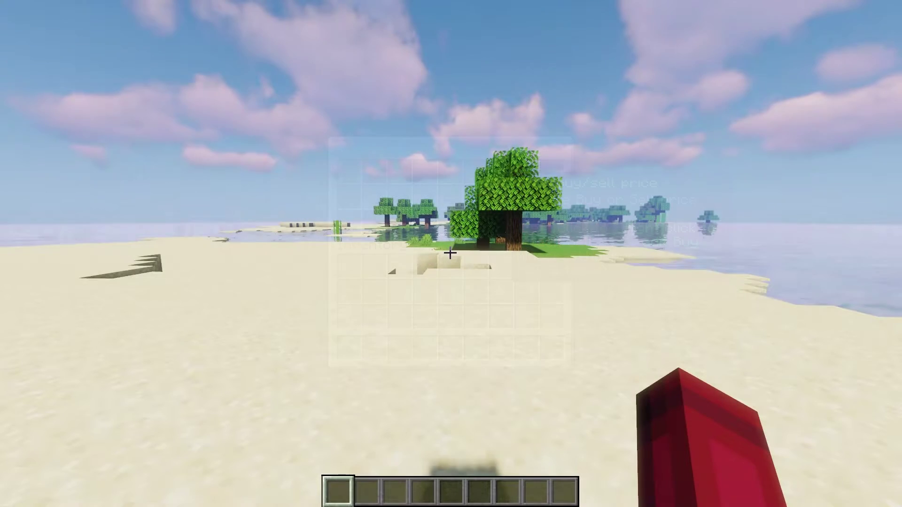
Step: Put Oak Planks in the first hotbar slot and create a chest shop with /ecs create 10 5
key("e")
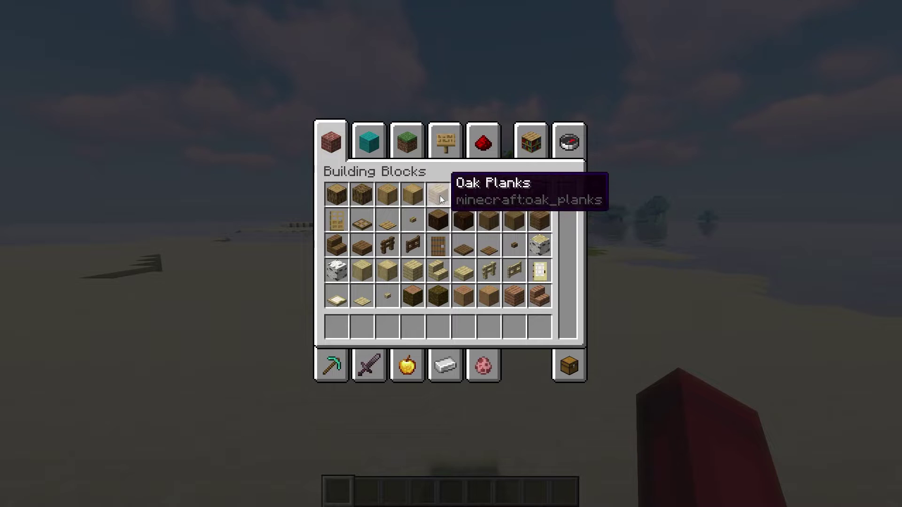
left_click(441, 199)
left_click(336, 326)
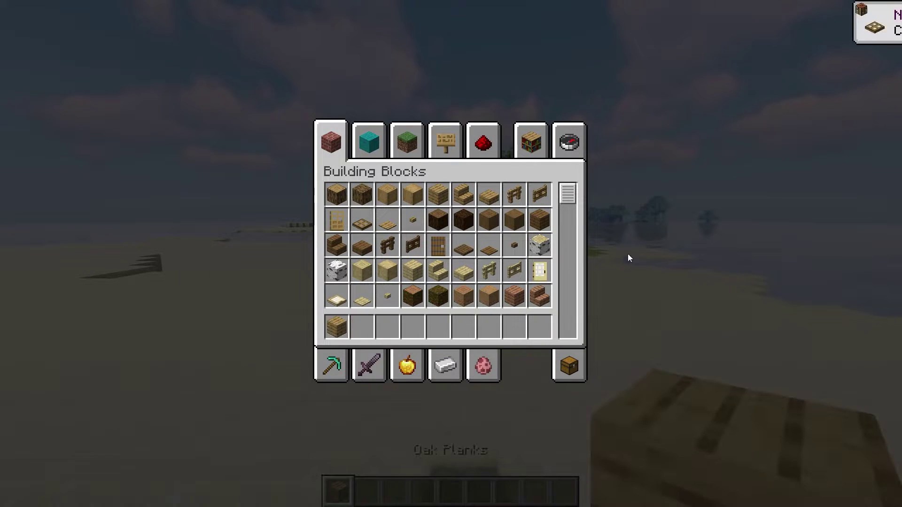
type("e")
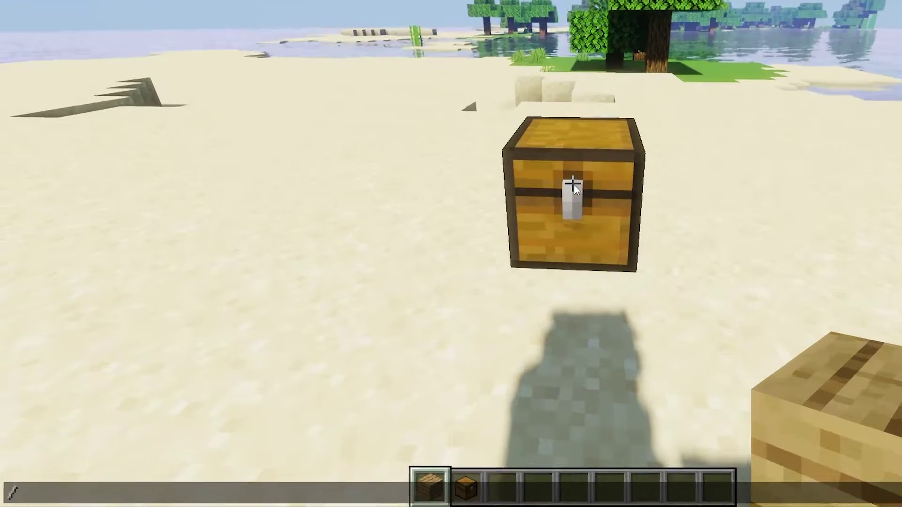
type("/ecs ")
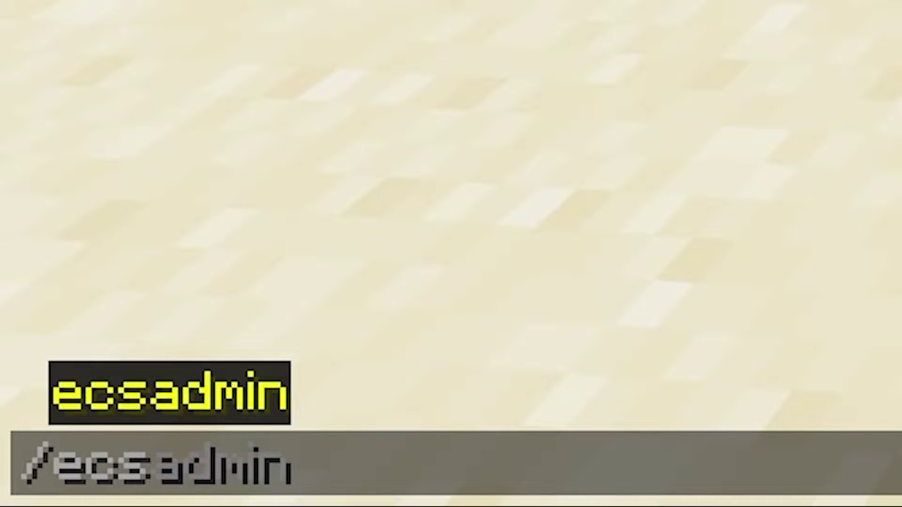
type("cre")
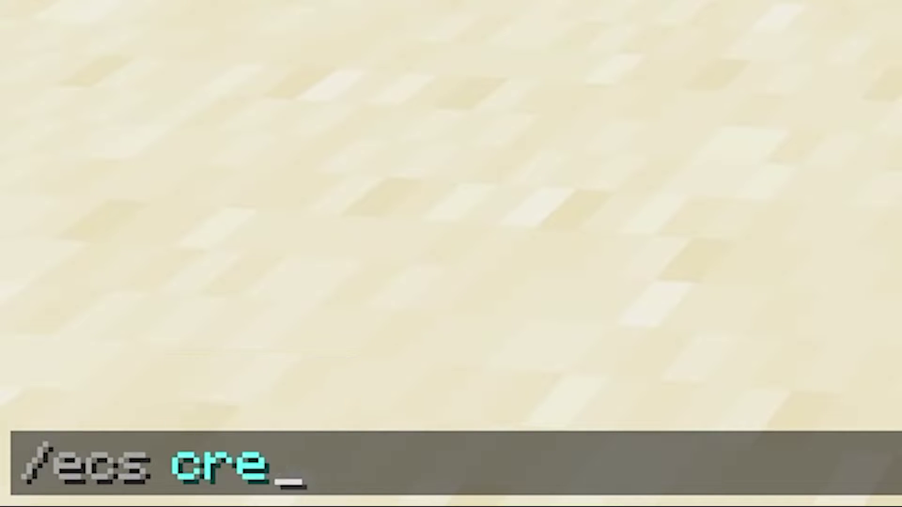
type("ate ")
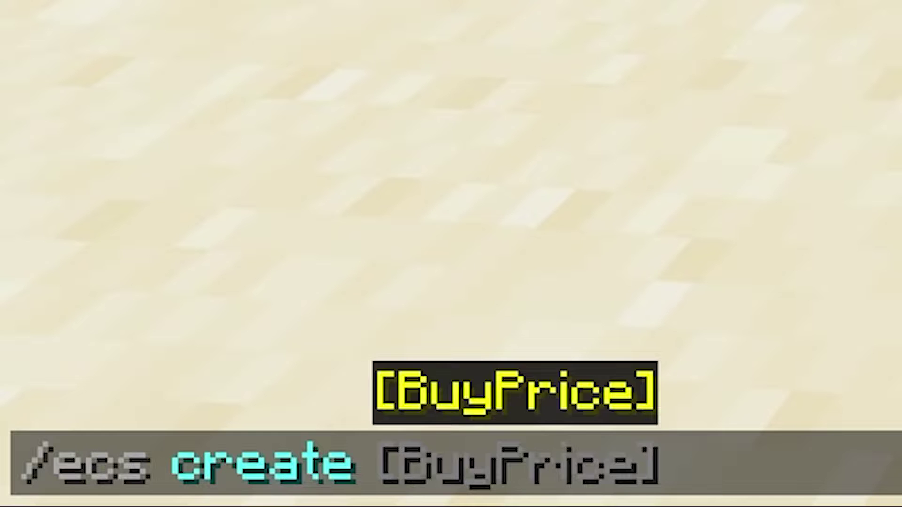
type("10 ")
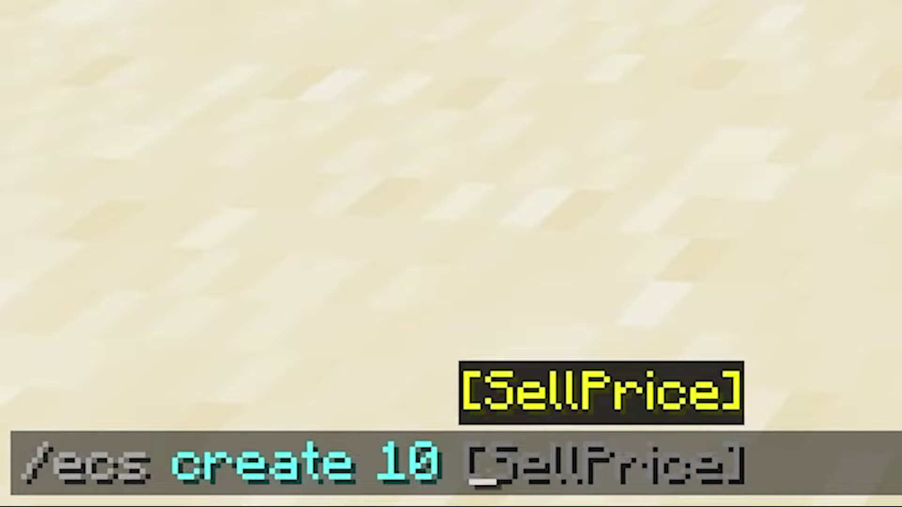
type("5")
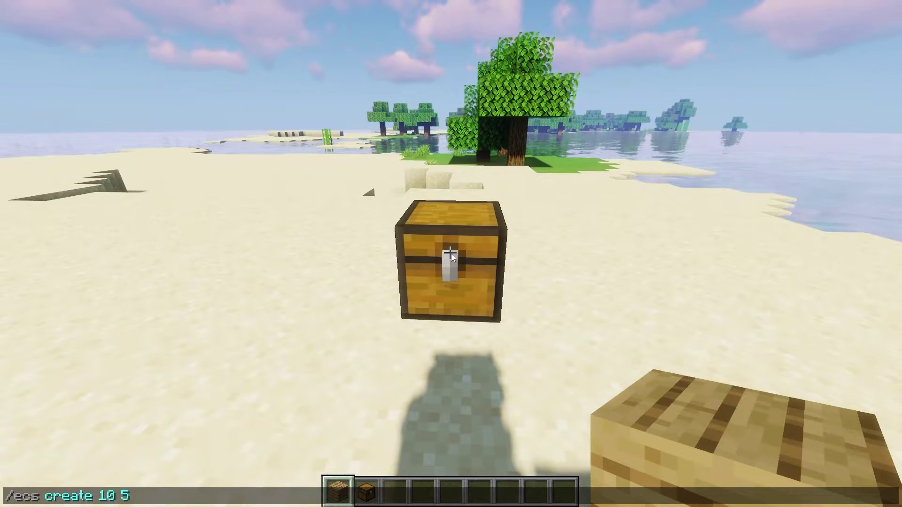
key("Return")
Step: Switch to an empty hotbar slot and delete the shop with /ecs remove
key("3")
key("w")
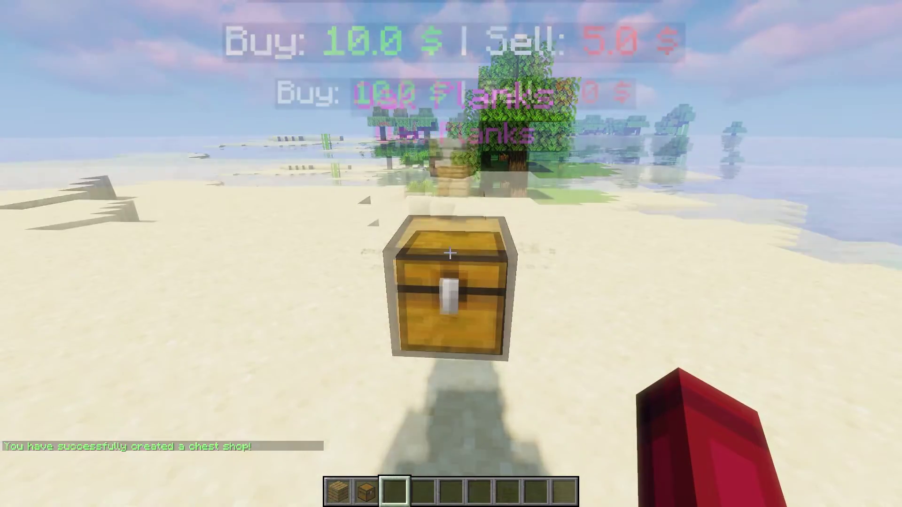
key("slash")
type("eos re")
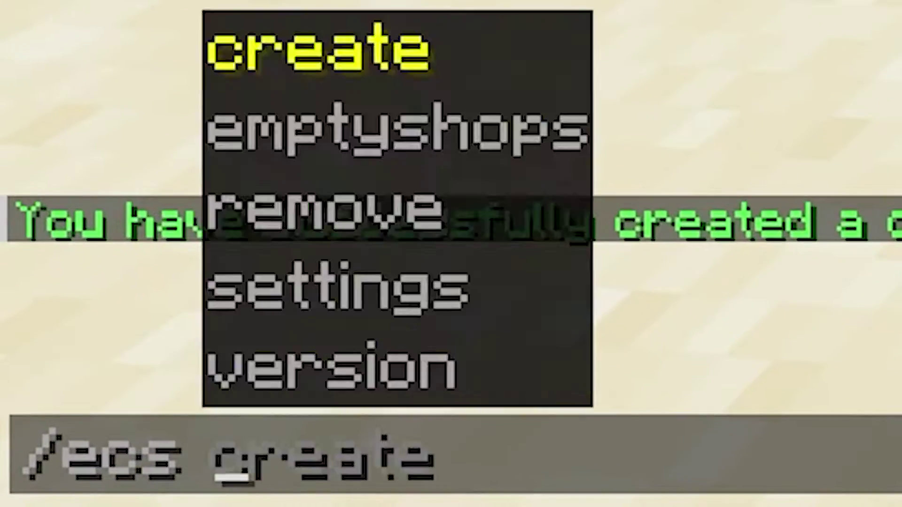
type("move")
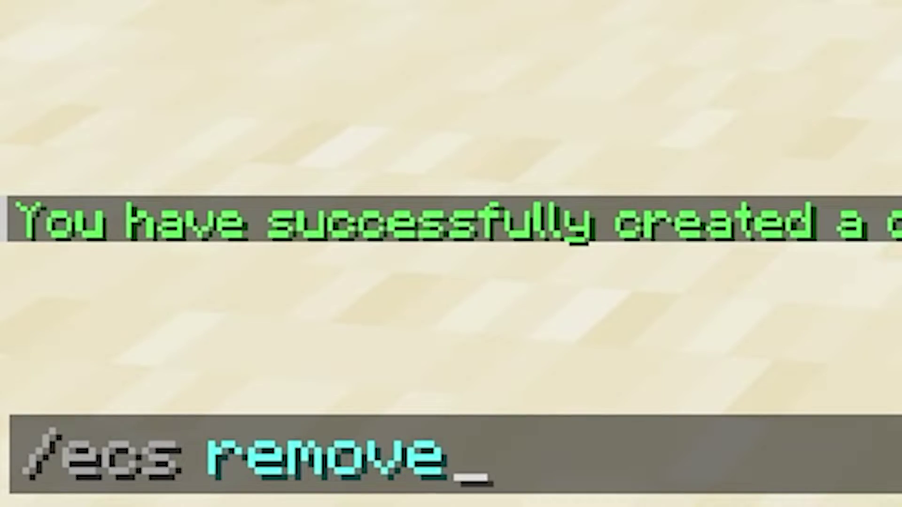
key("Return")
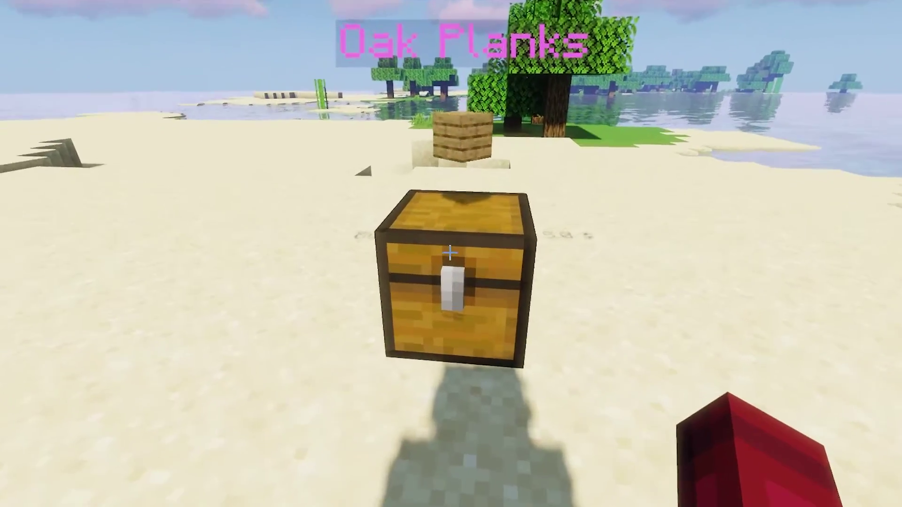
Step: Check the oak planks stored in the chest from the shop's admin view, then open its Settings menu
right_click(451, 252)
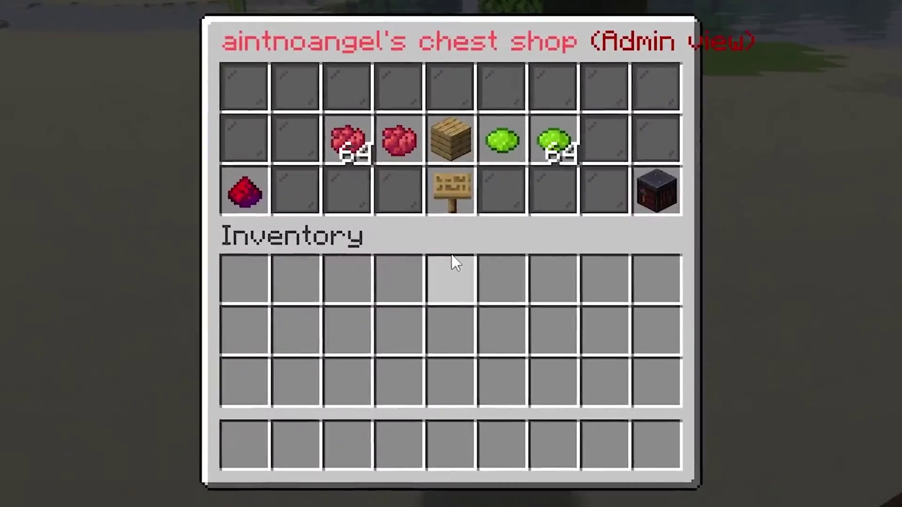
left_click(255, 203)
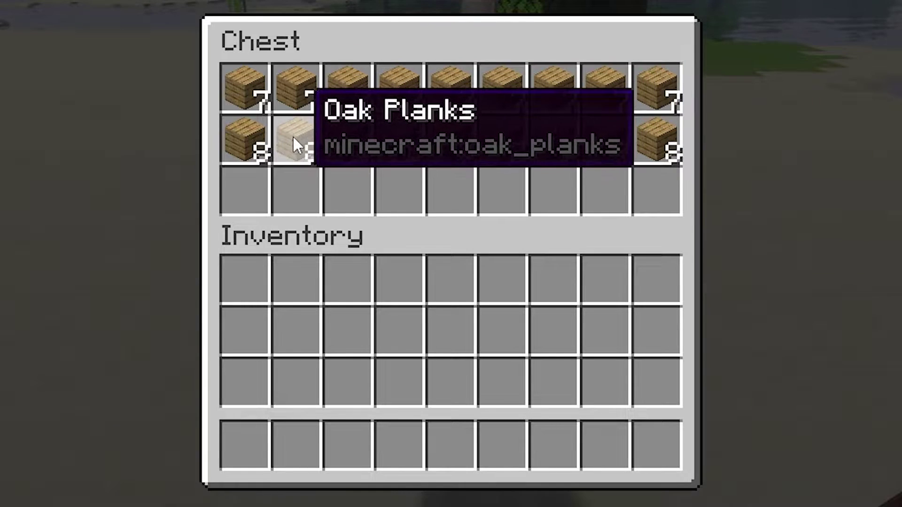
key("Escape")
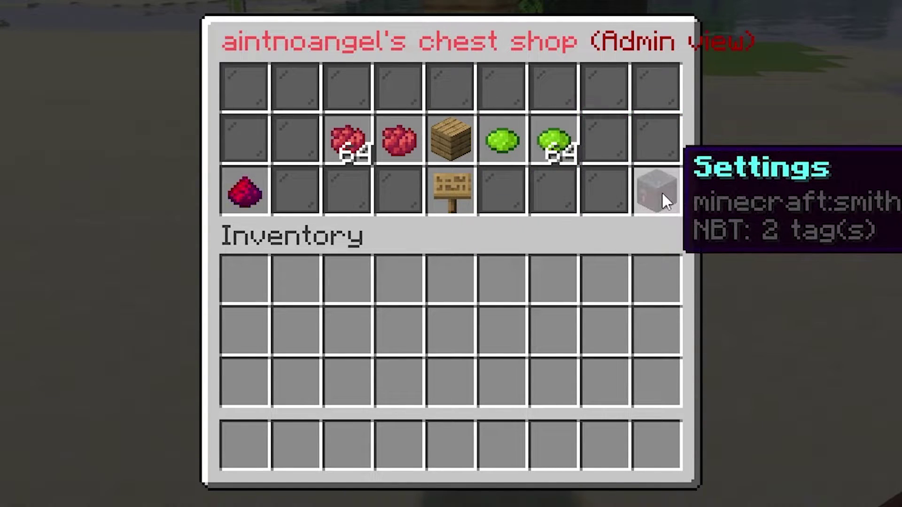
left_click(663, 194)
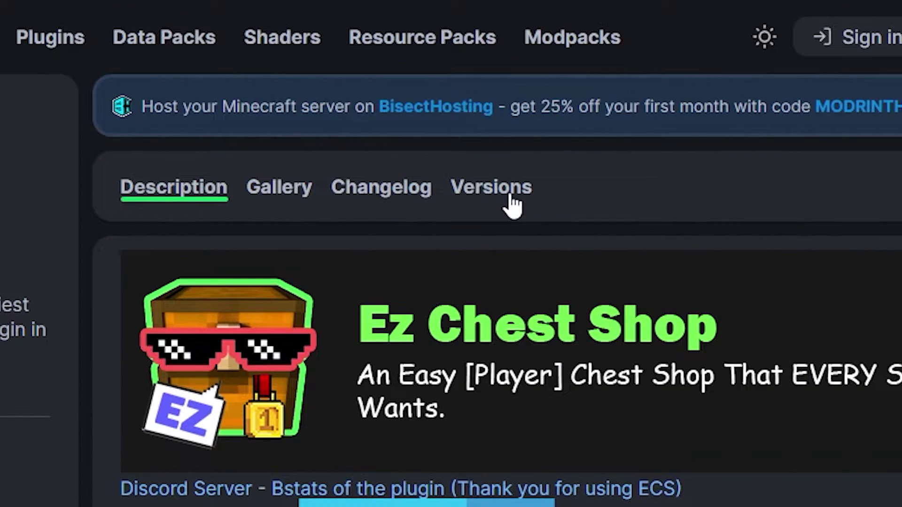
Step: From the Ez Chest Shop versions list, download release 1.6.4.5
left_click(513, 206)
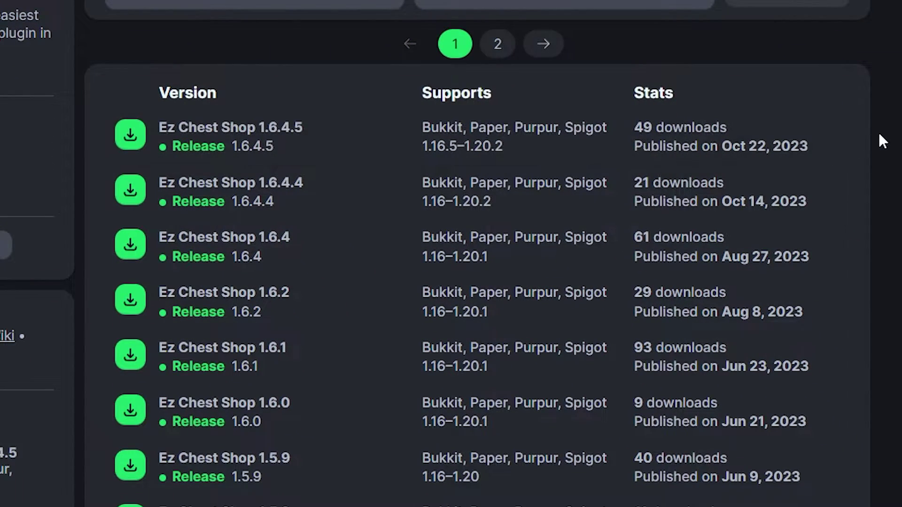
scroll(880, 139, "down", 1)
scroll(882, 140, "down", 1)
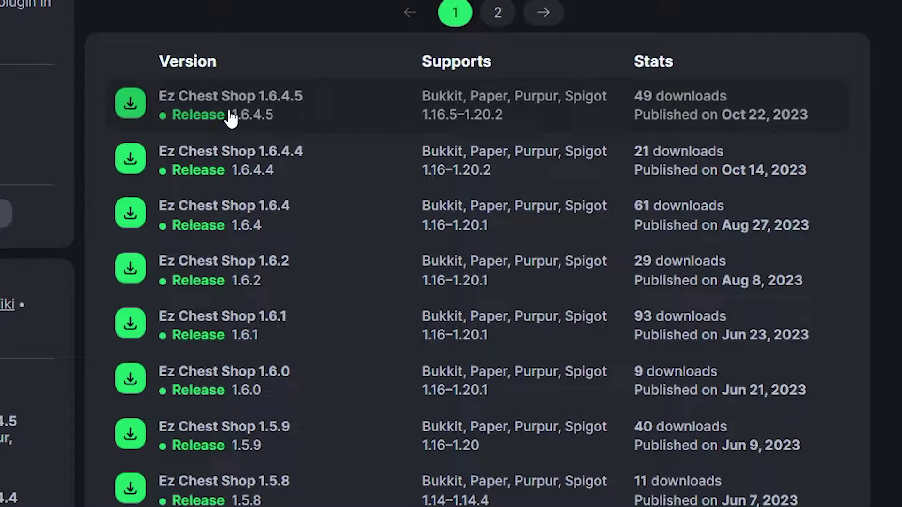
left_click(132, 109)
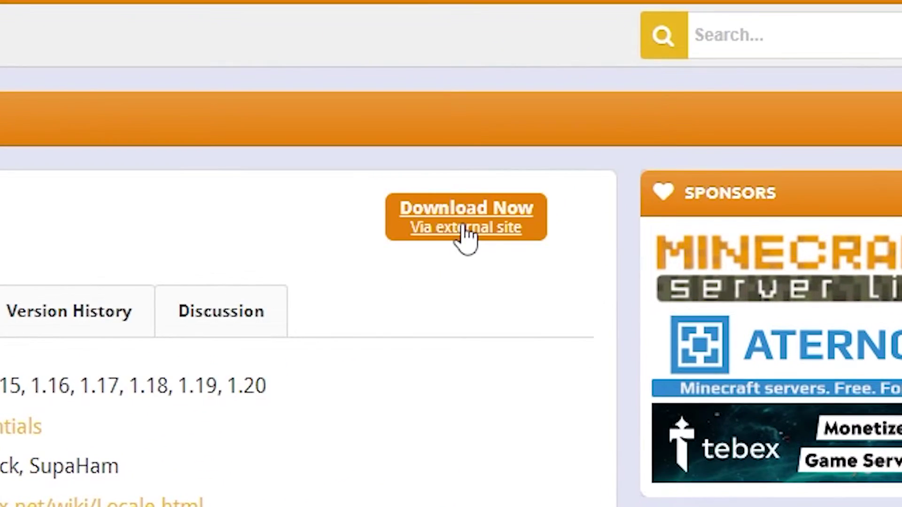
Step: Download EssentialsX, then copy the EzChestShop, Vault and EssentialsX jars onto the desktop
left_click(467, 233)
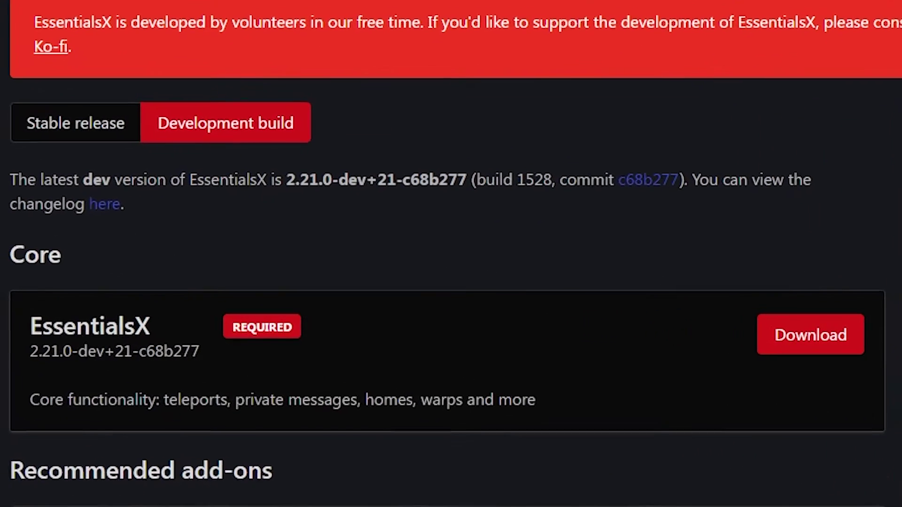
scroll(839, 248, "down", 2)
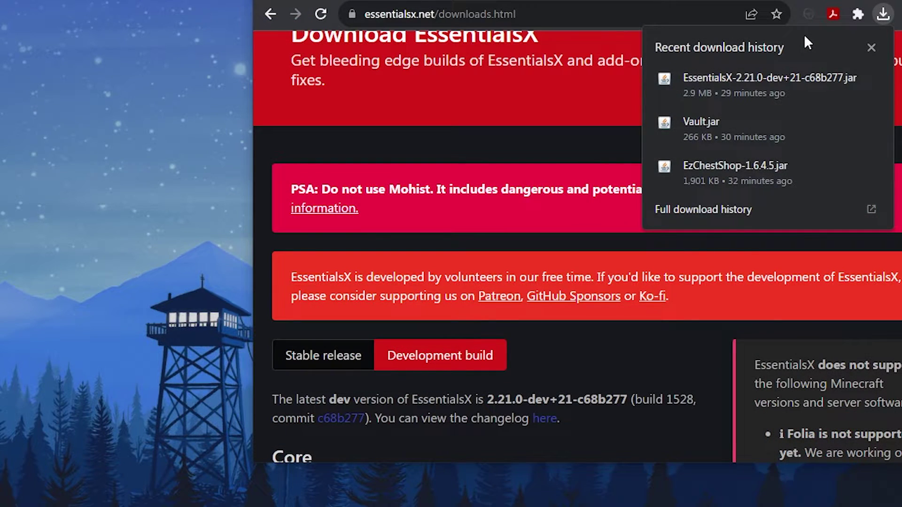
left_click_drag(754, 170, 163, 113)
left_click_drag(725, 124, 260, 186)
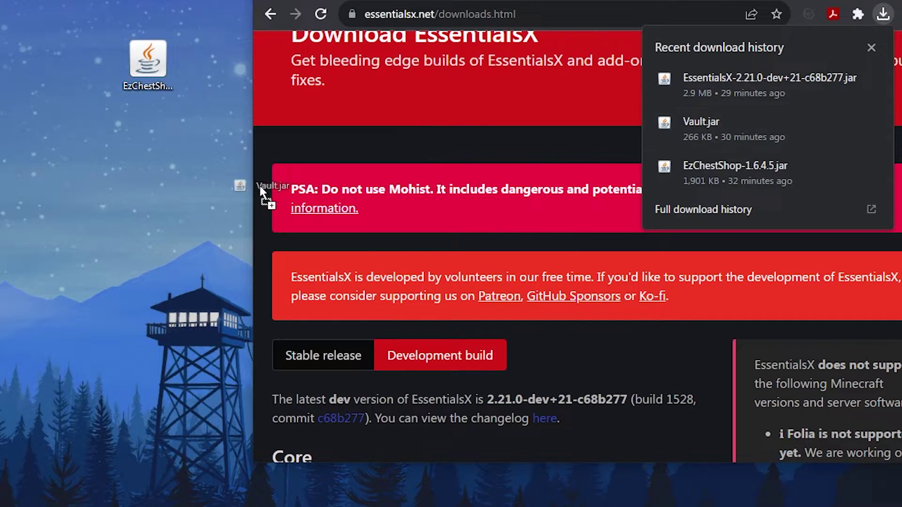
left_click_drag(158, 153, 156, 150)
left_click_drag(719, 84, 212, 269)
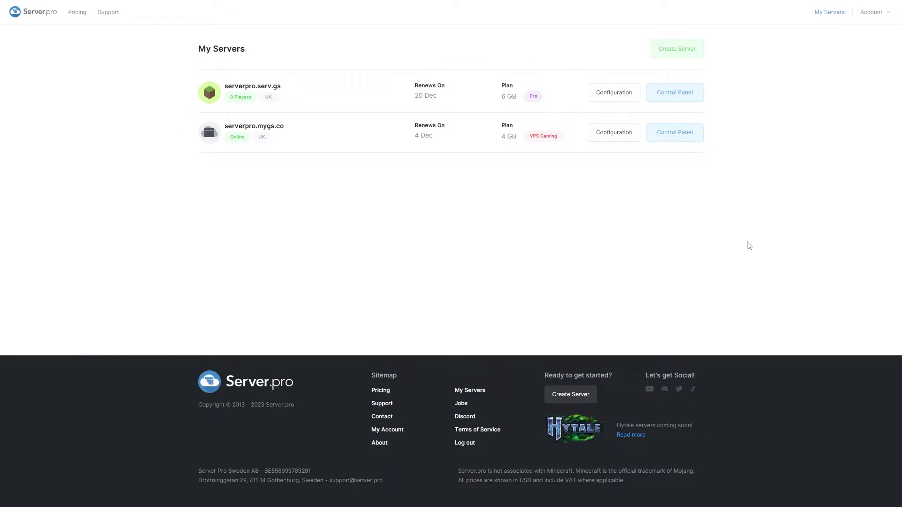
Step: On the serverpro.mygs.co server, create and install a Paper-type service on version 1.20.2
left_click(675, 138)
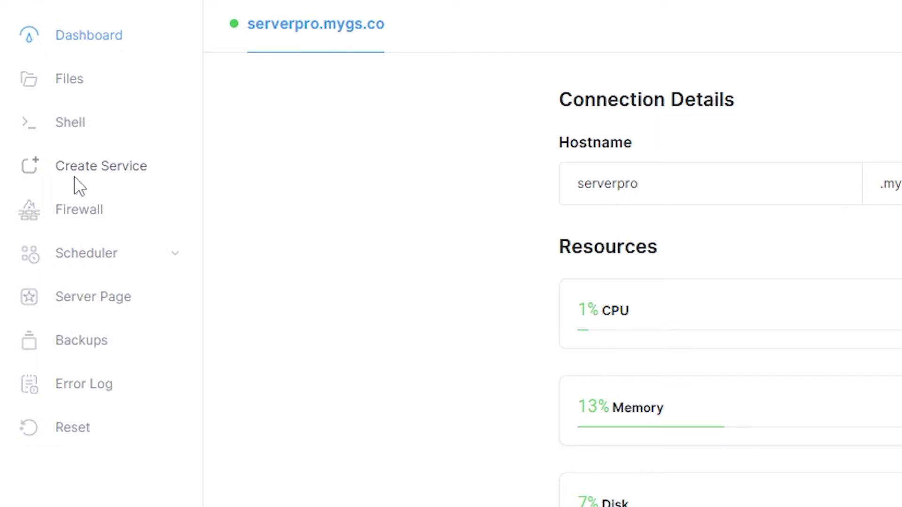
left_click(76, 174)
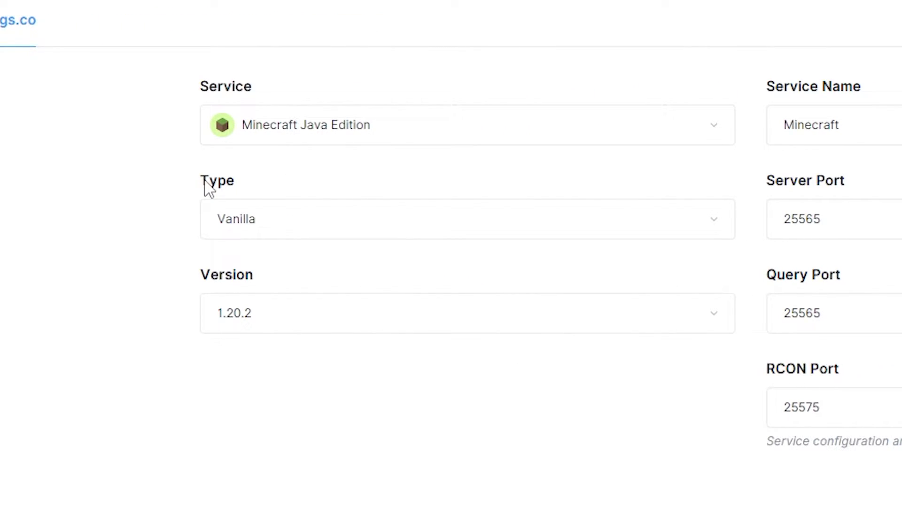
left_click_drag(206, 188, 240, 188)
left_click(278, 187)
left_click(280, 224)
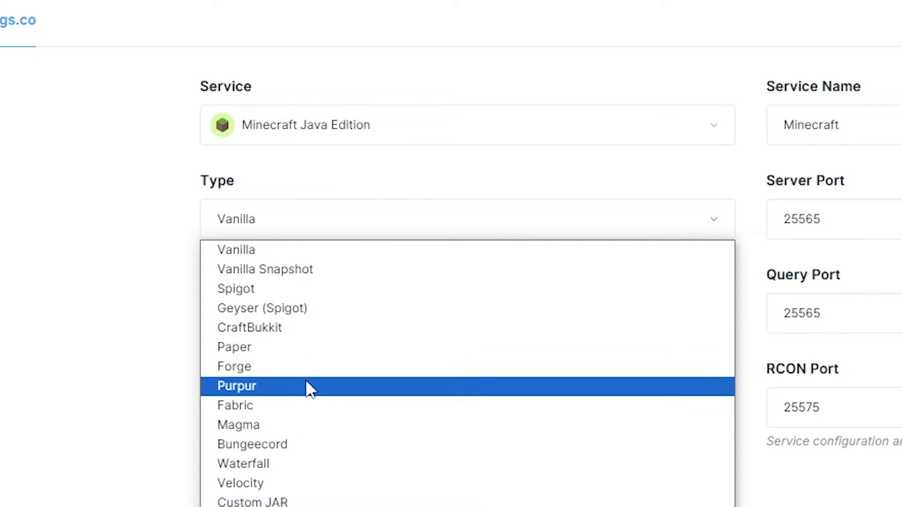
left_click(310, 349)
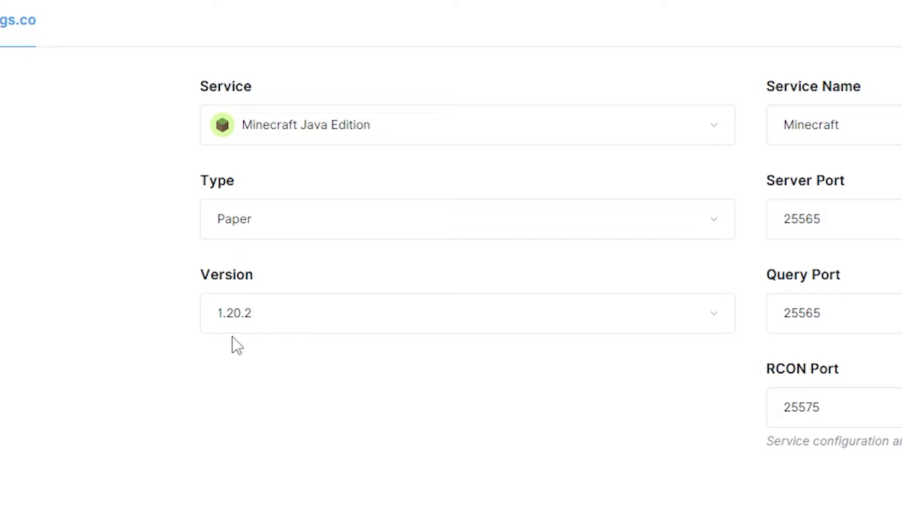
left_click_drag(200, 279, 261, 276)
left_click(289, 273)
left_click(294, 314)
left_click(295, 313)
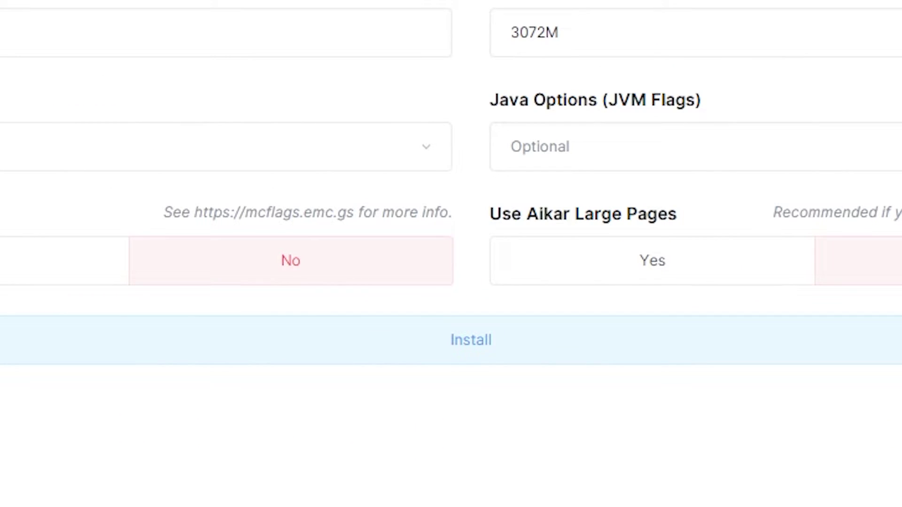
left_click(548, 353)
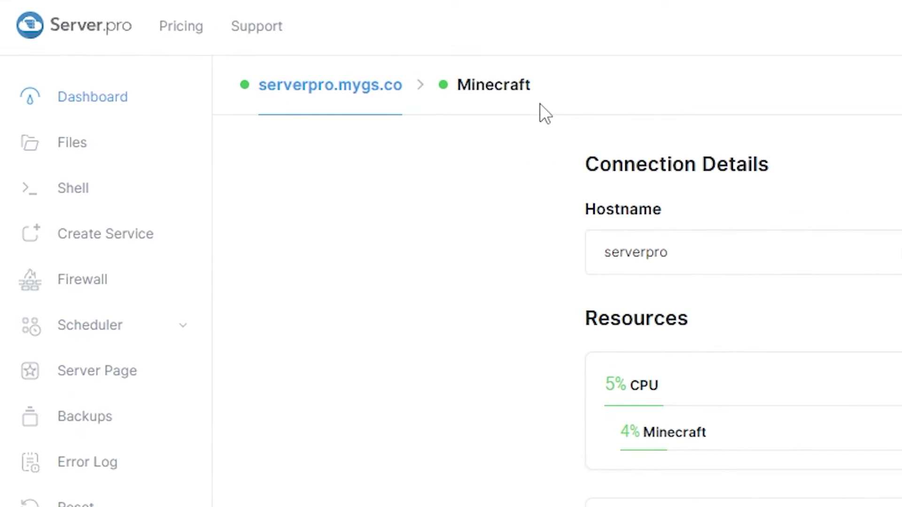
Step: Upload the EzChestShop, Vault and EssentialsX jars from the desktop into the Minecraft service's plugins folder
left_click(511, 94)
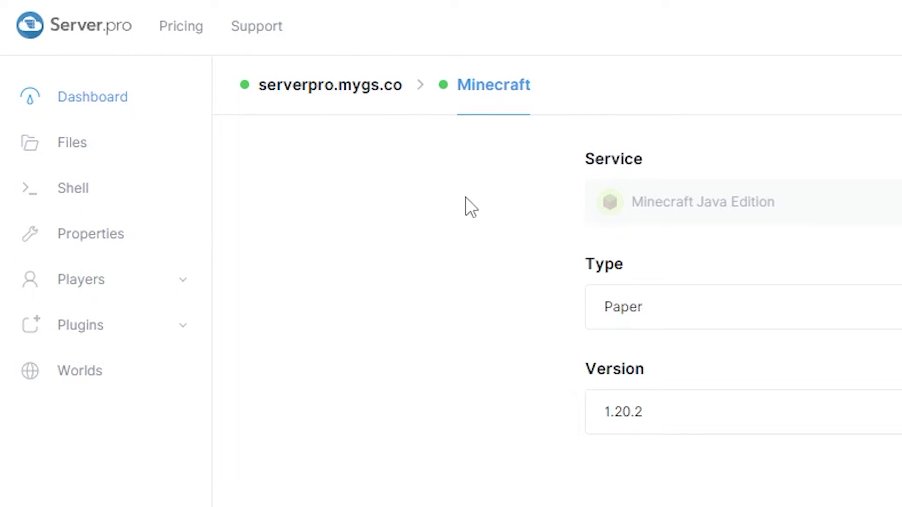
left_click(142, 158)
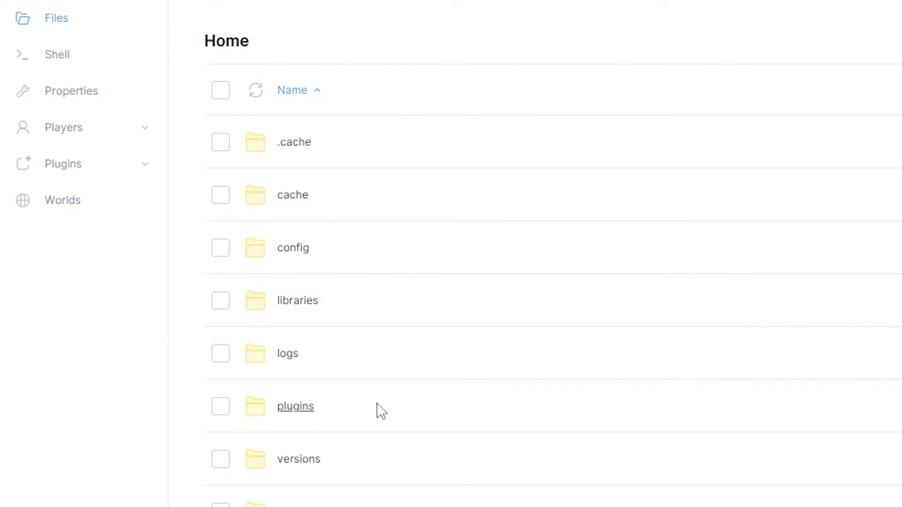
left_click(303, 413)
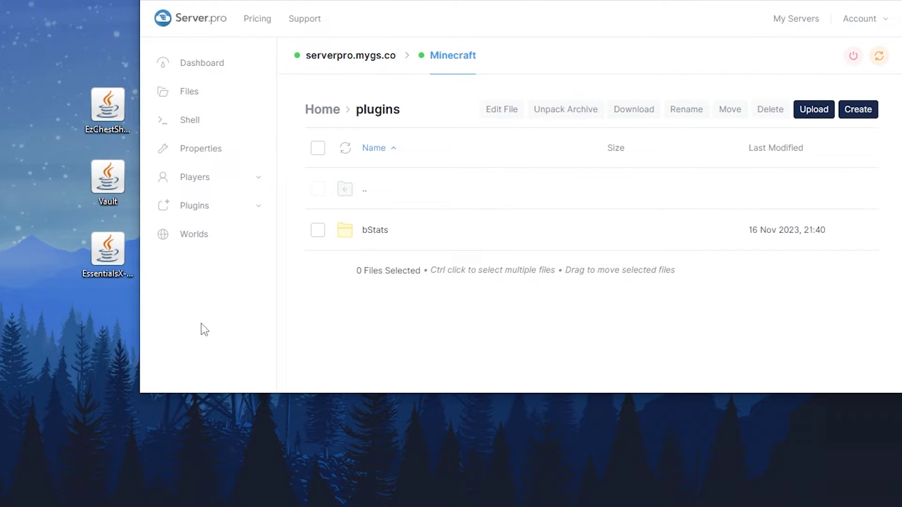
left_click_drag(75, 81, 118, 297)
left_click_drag(505, 239, 599, 187)
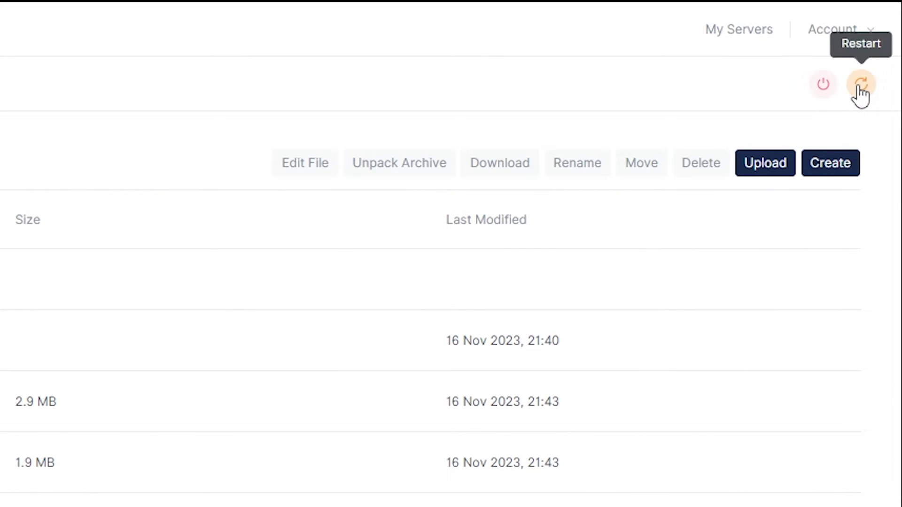
Step: Restart the server and confirm in the Shell console that the plugins loaded and startup finished
left_click(861, 89)
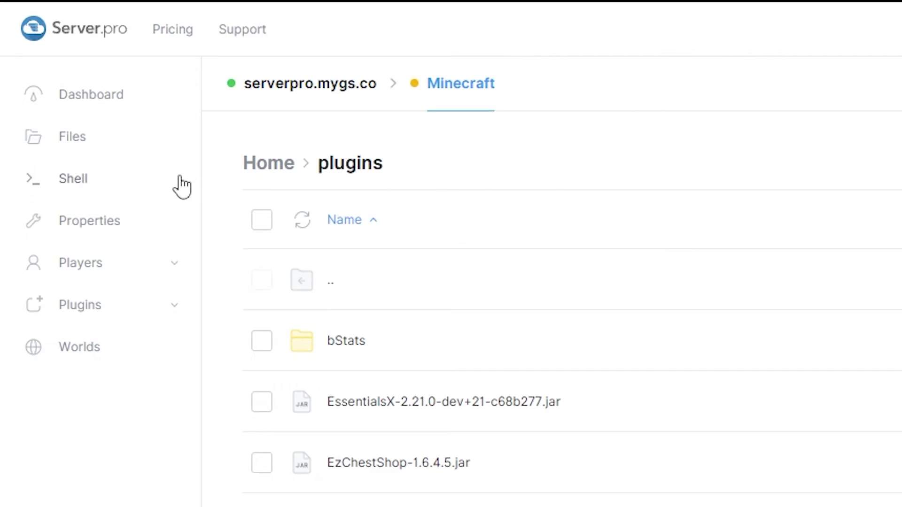
left_click(122, 178)
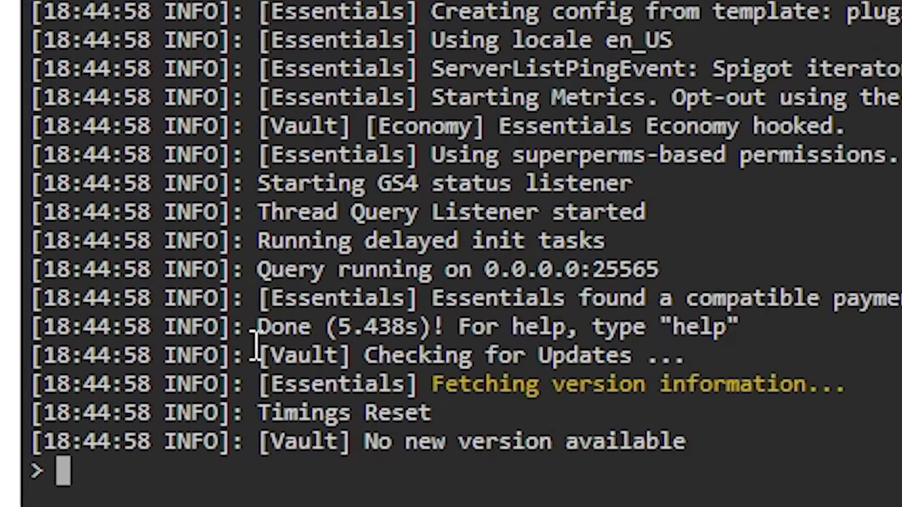
left_click_drag(257, 327, 333, 326)
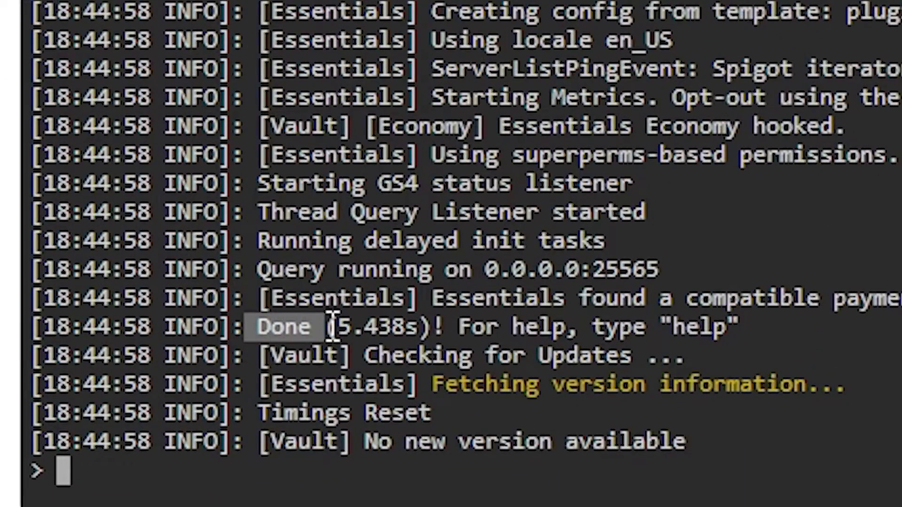